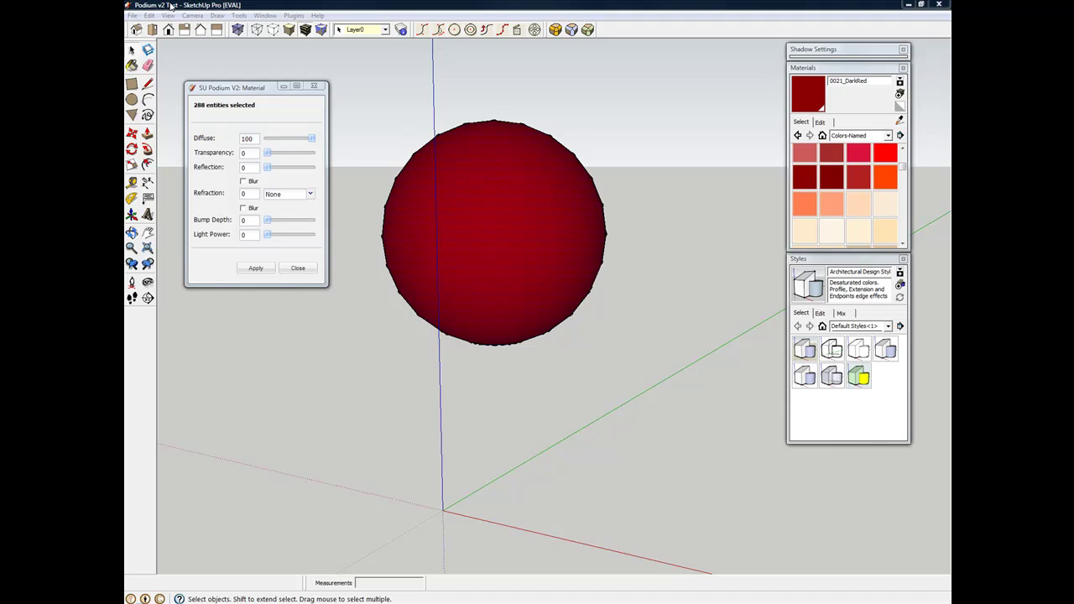
# - Deselect the sphere so Podium's material settings display 0021_DarkRed
pyautogui.hotkey('ctrl', 't')
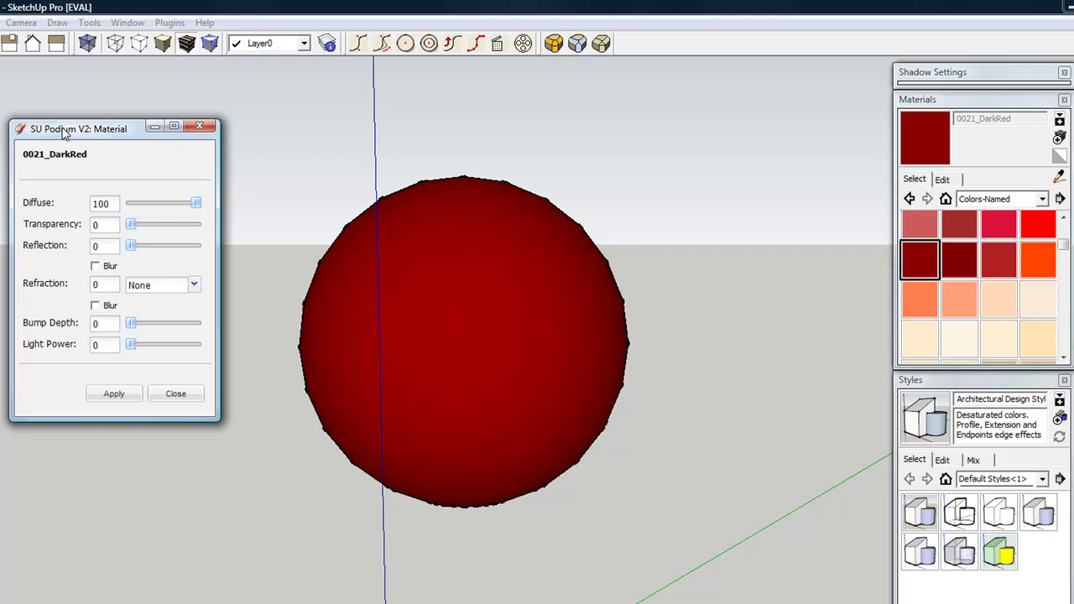
# - Sample the sphere's paint with the eyedropper to make 0021_DarkRed the current material instead of 0022_Maroon
pyautogui.click(956, 261)
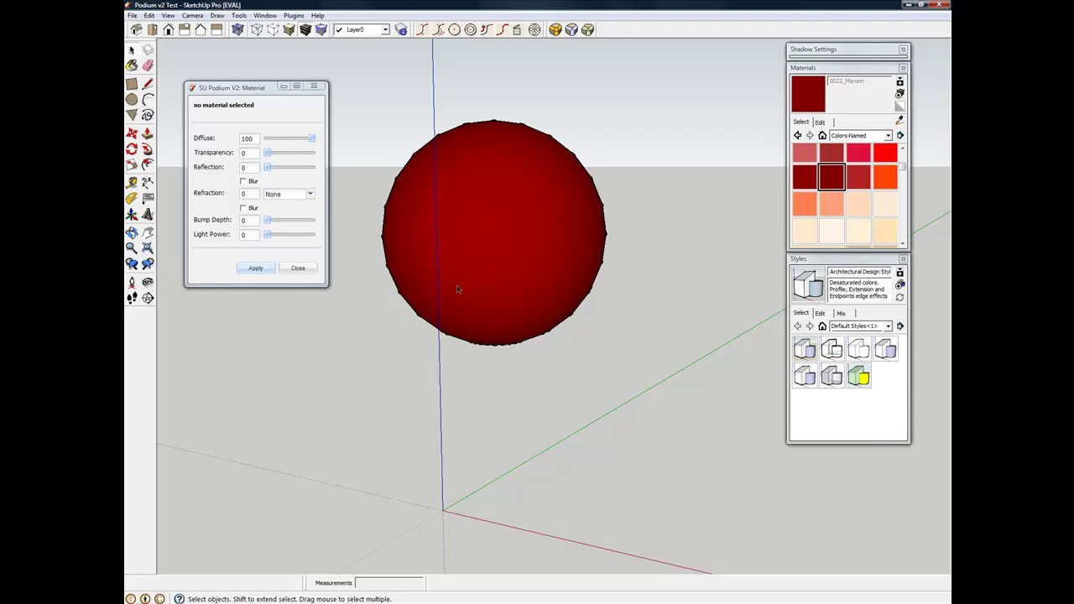
pyautogui.tripleClick(411, 424)
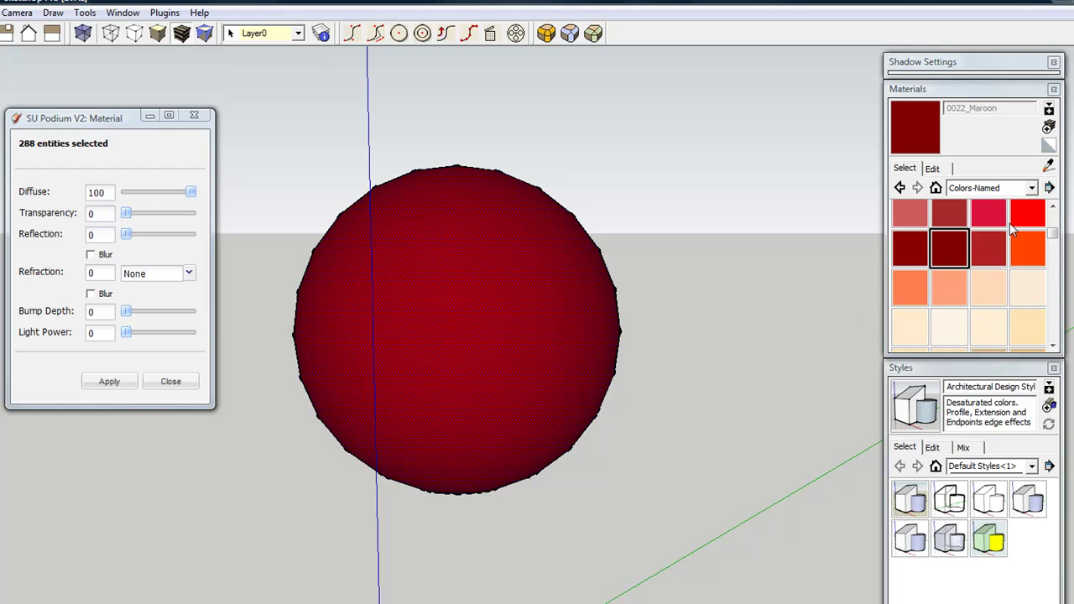
pyautogui.click(1048, 166)
pyautogui.click(496, 249)
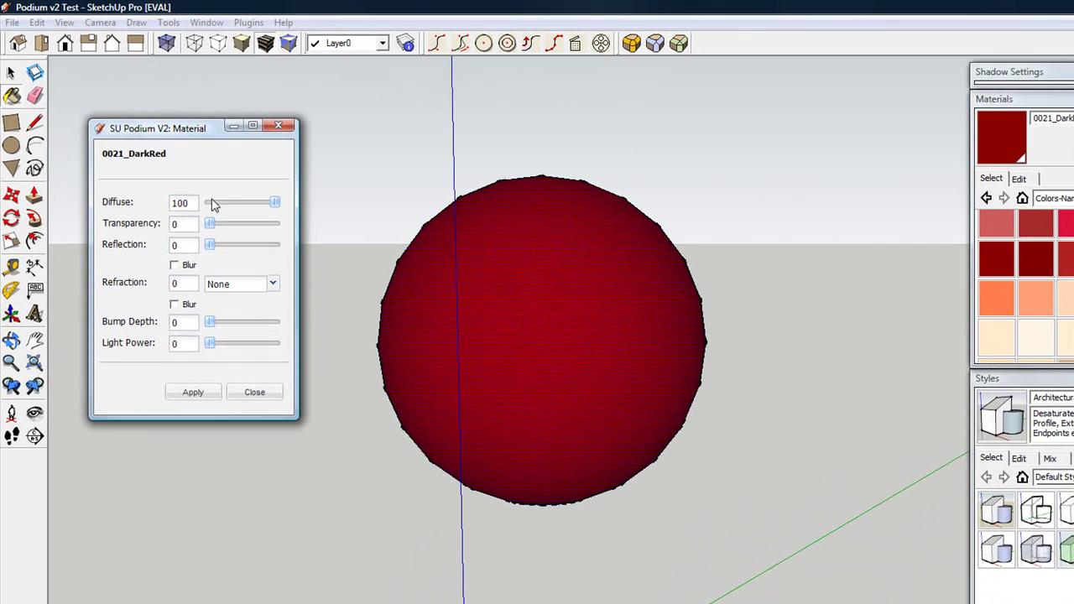
# - Give 0021_DarkRed diffuse 0, transparency 85 and reflection 15 with reflection blur, and apply
pyautogui.moveTo(210, 224); pyautogui.dragTo(233, 249)
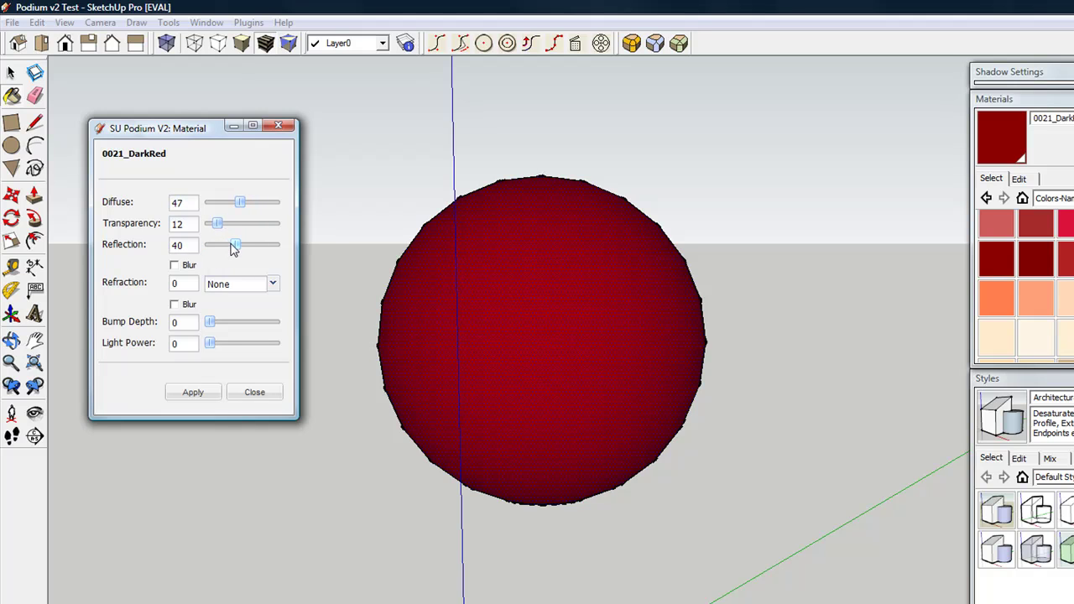
pyautogui.moveTo(233, 249); pyautogui.dragTo(291, 250)
pyautogui.moveTo(209, 224); pyautogui.dragTo(266, 225)
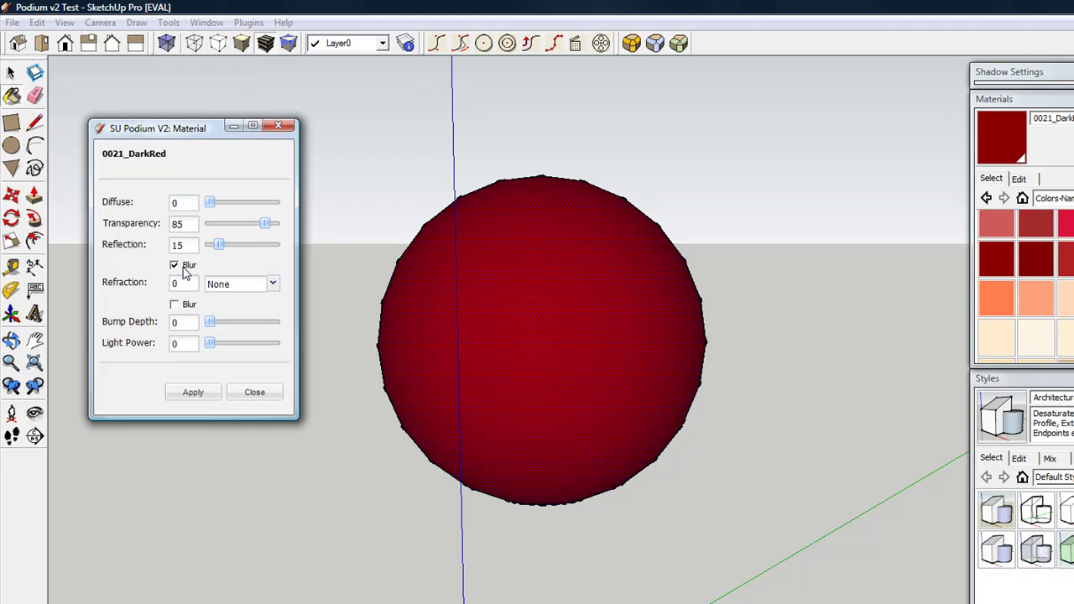
pyautogui.click(193, 395)
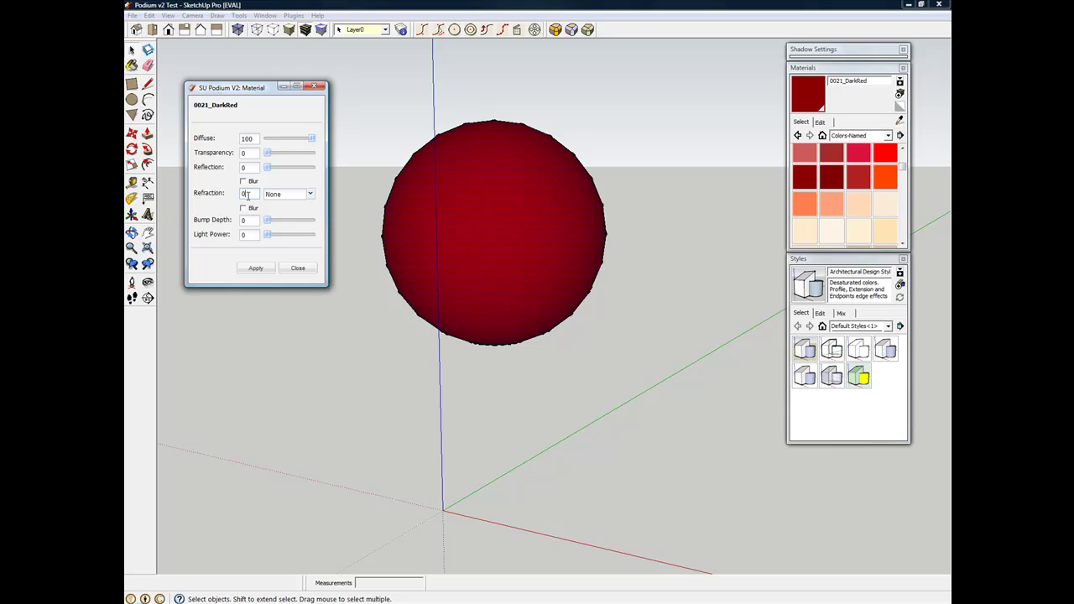
# - Set the material's refraction to the Aluminum preset (1.39) with refraction blur, and apply
pyautogui.press('BackSpace')
pyautogui.write('1.3')
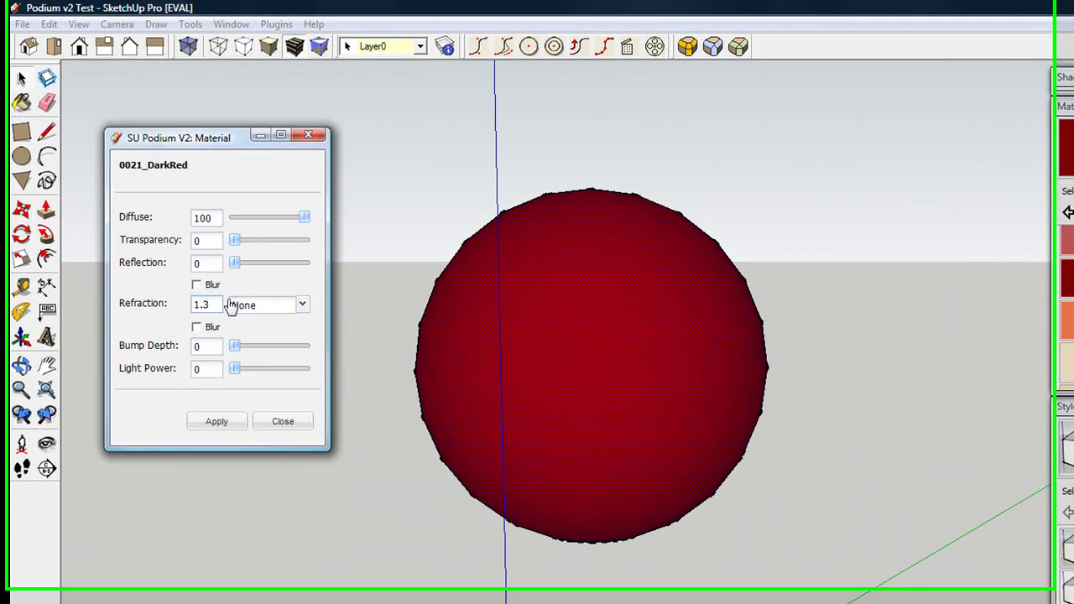
pyautogui.click(290, 314)
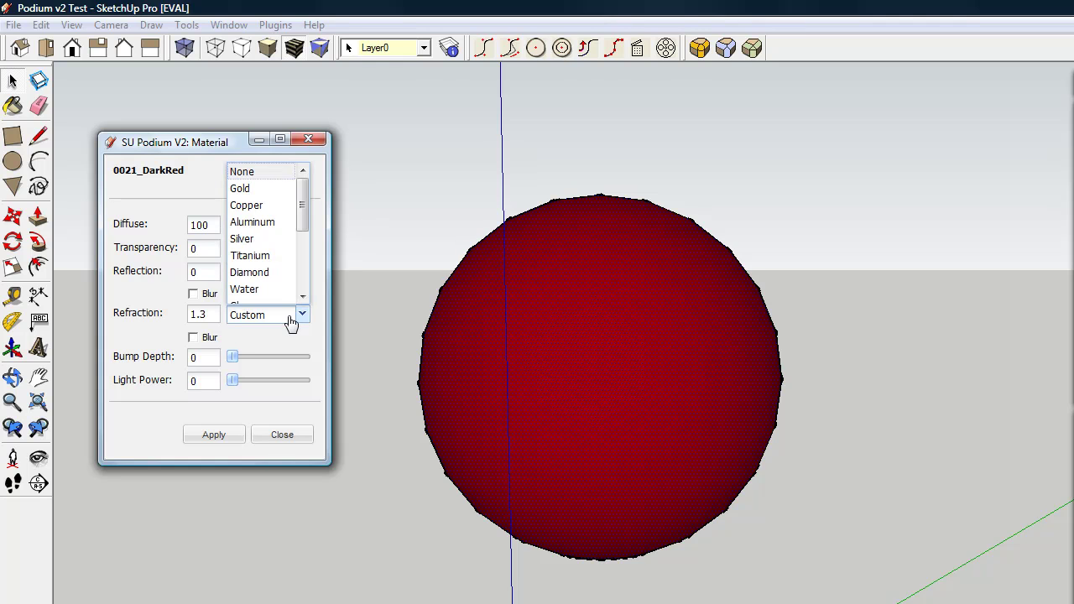
pyautogui.click(285, 224)
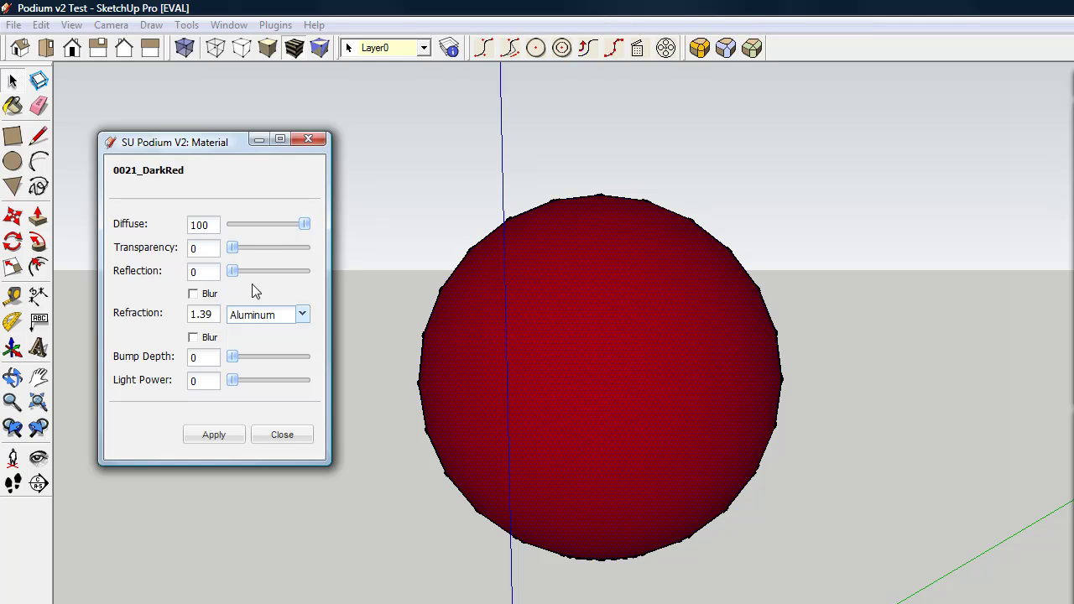
pyautogui.click(209, 338)
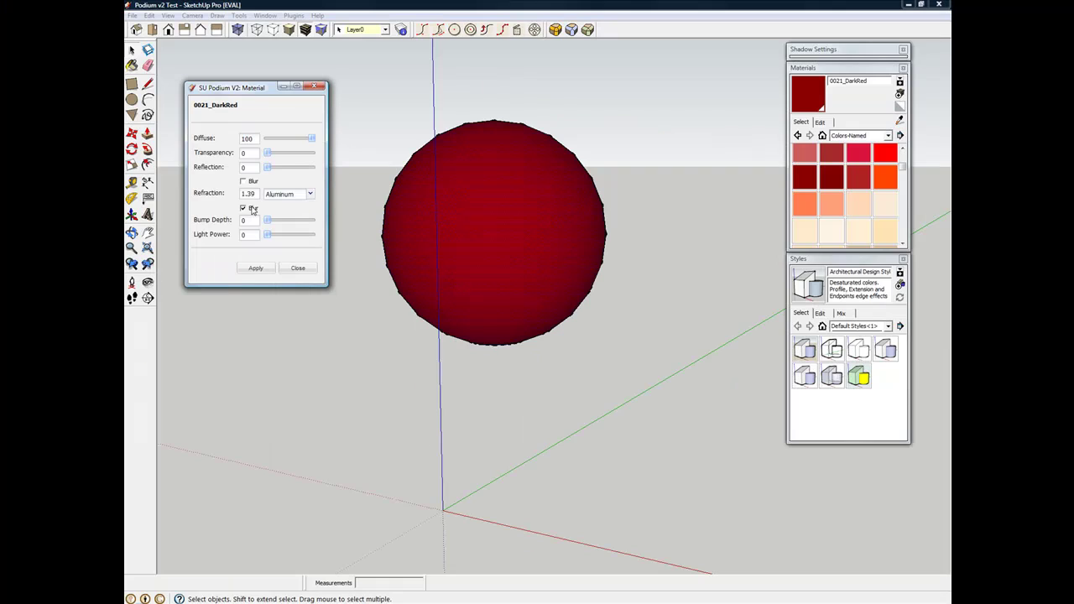
pyautogui.click(208, 438)
# - Set the material's bump depth to 4 and its light power to 44
pyautogui.moveTo(266, 221)
pyautogui.mouseDown()
pyautogui.moveTo(284, 226)
pyautogui.moveTo(268, 224)
pyautogui.mouseUp()
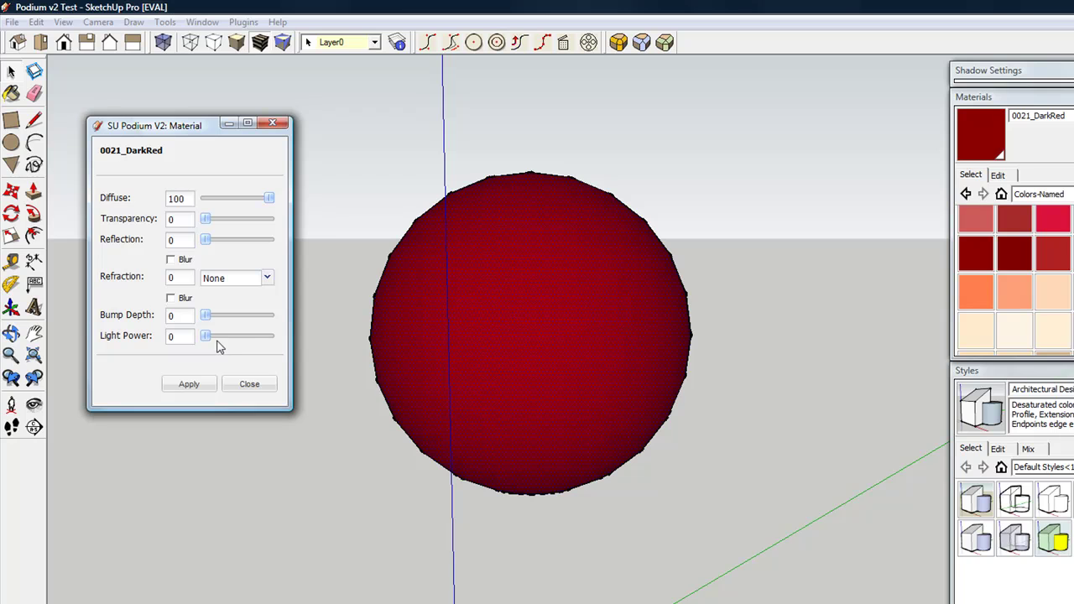
pyautogui.moveTo(206, 338)
pyautogui.mouseDown()
pyautogui.moveTo(232, 340)
pyautogui.moveTo(202, 338)
pyautogui.mouseUp()
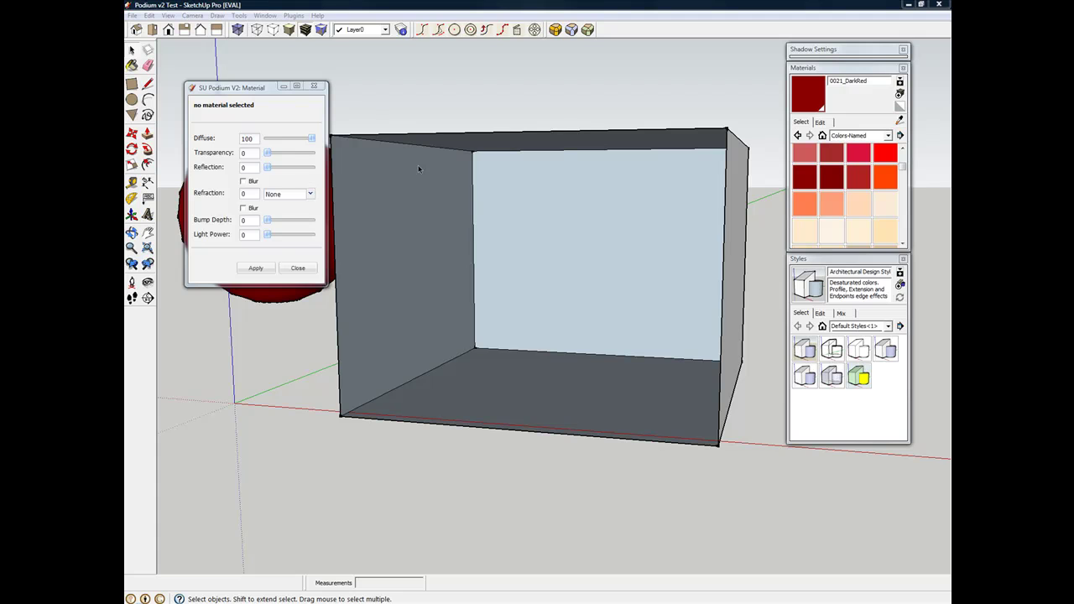
# - Start a Podium point light with Place Point Light, anchoring it on the box's top edge
pyautogui.click(292, 15)
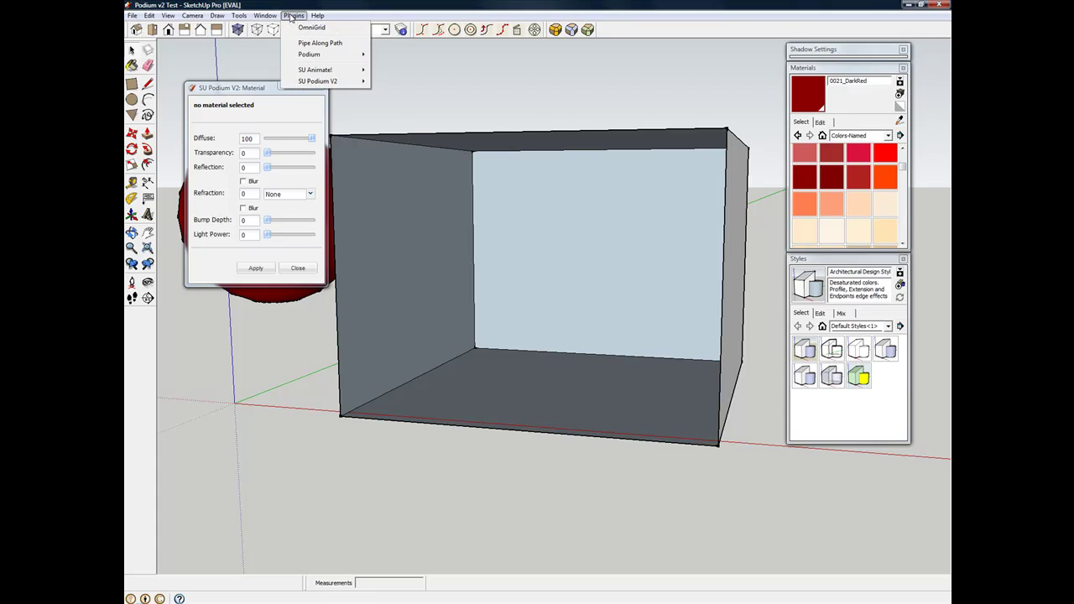
pyautogui.moveTo(340, 81)
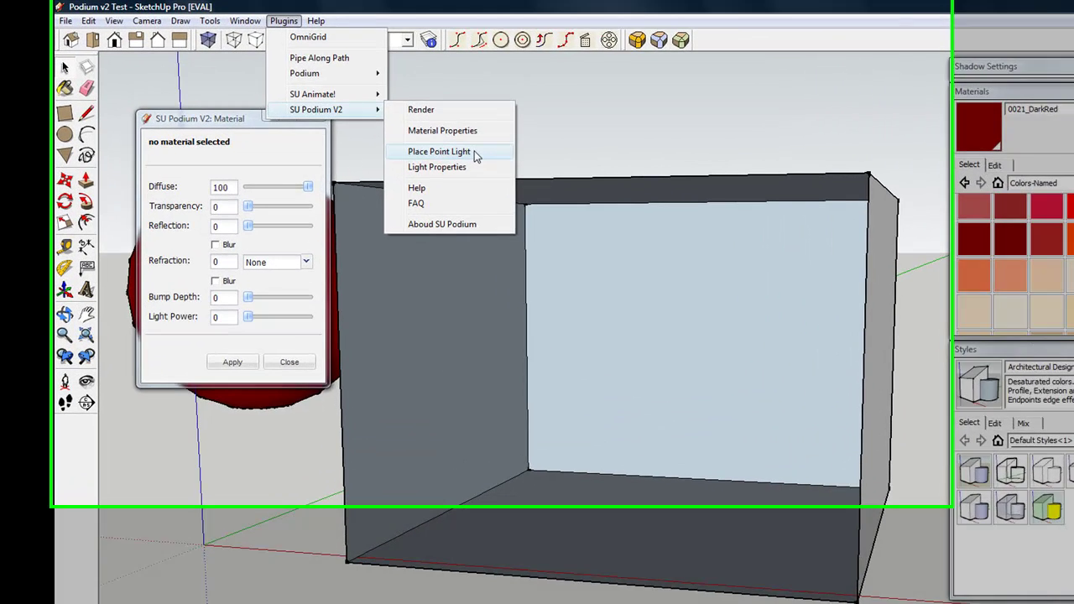
pyautogui.click(470, 152)
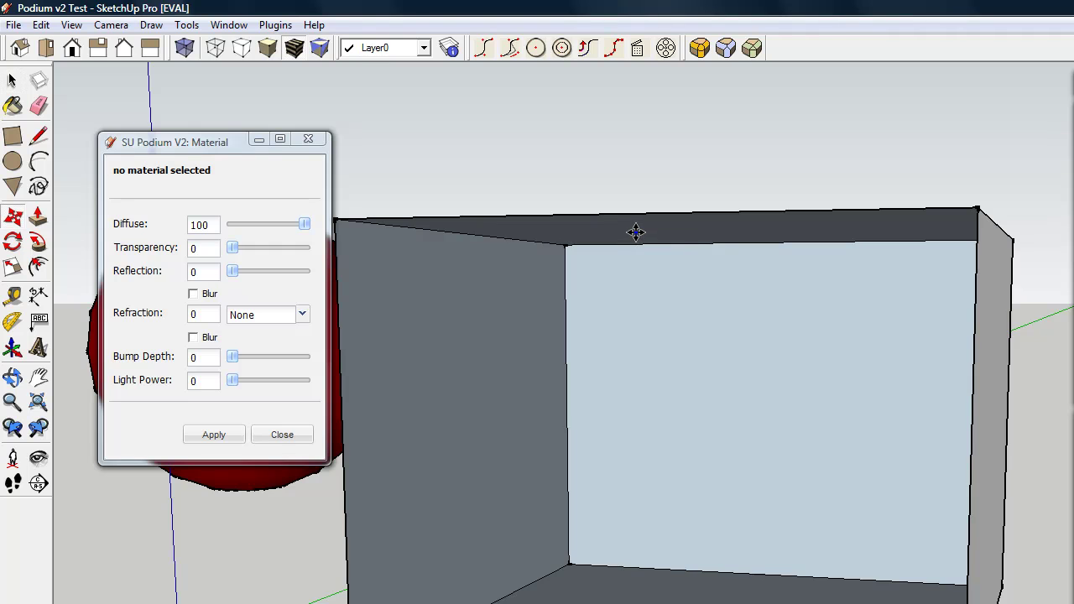
pyautogui.click(635, 232)
pyautogui.click(275, 25)
# - Open Light Properties and drop the point light inside the box near the back wall
pyautogui.moveTo(336, 132)
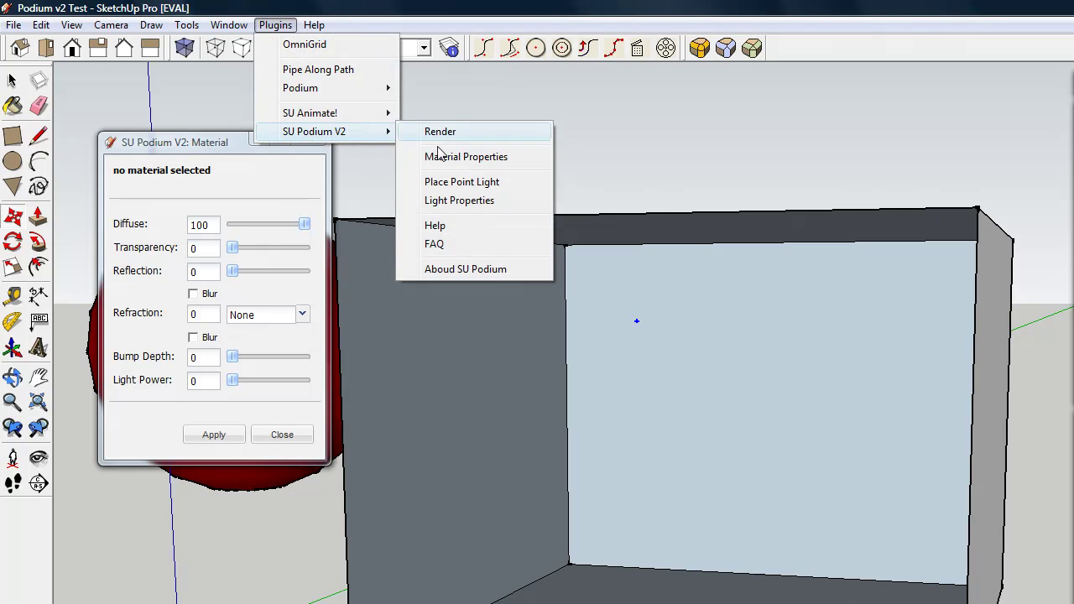
pyautogui.click(466, 201)
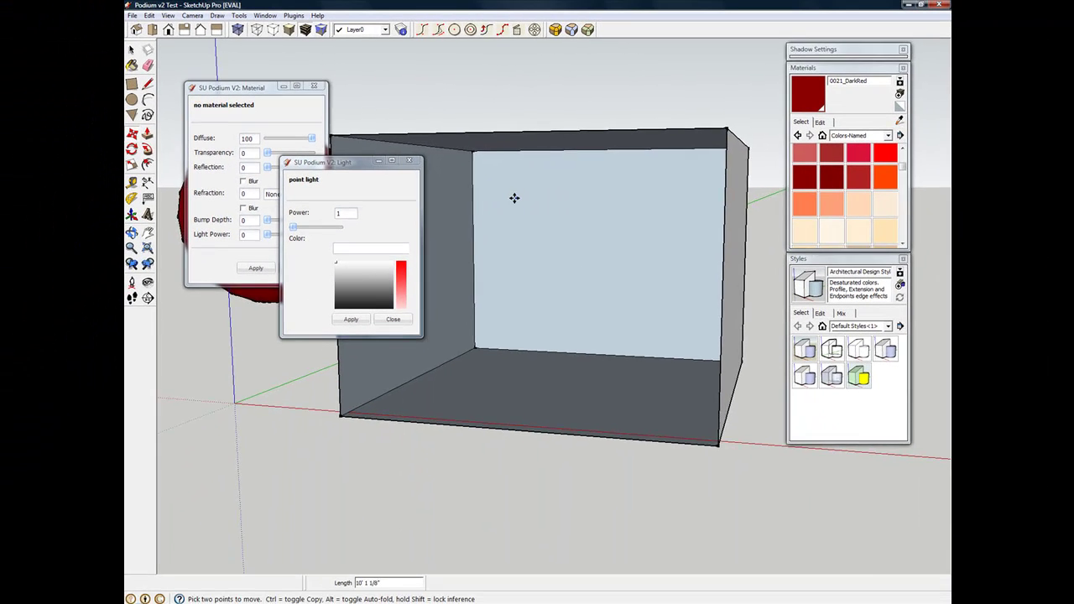
pyautogui.scroll(4, 631, 321)
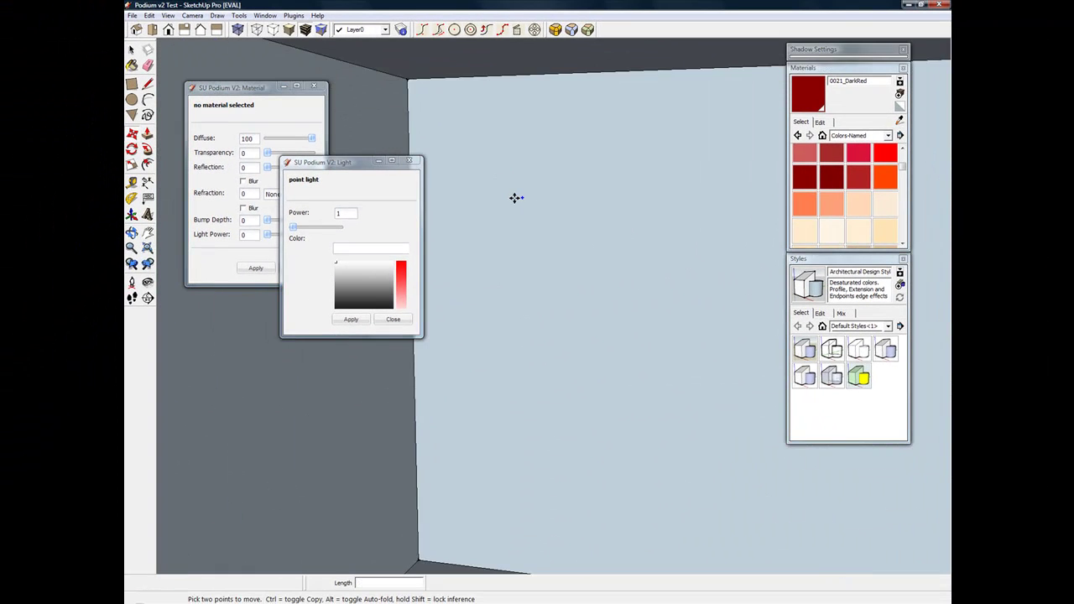
pyautogui.scroll(2, 517, 198)
pyautogui.click(537, 197)
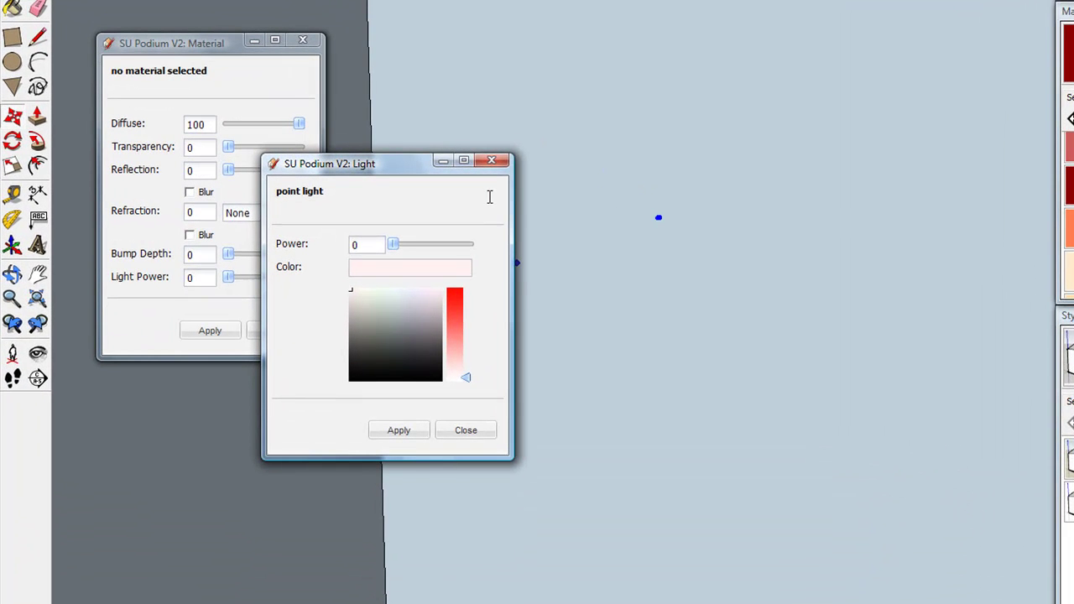
# - Set the point light's Power to 1
pyautogui.doubleClick(349, 245)
pyautogui.write('1')
pyautogui.click(464, 109)
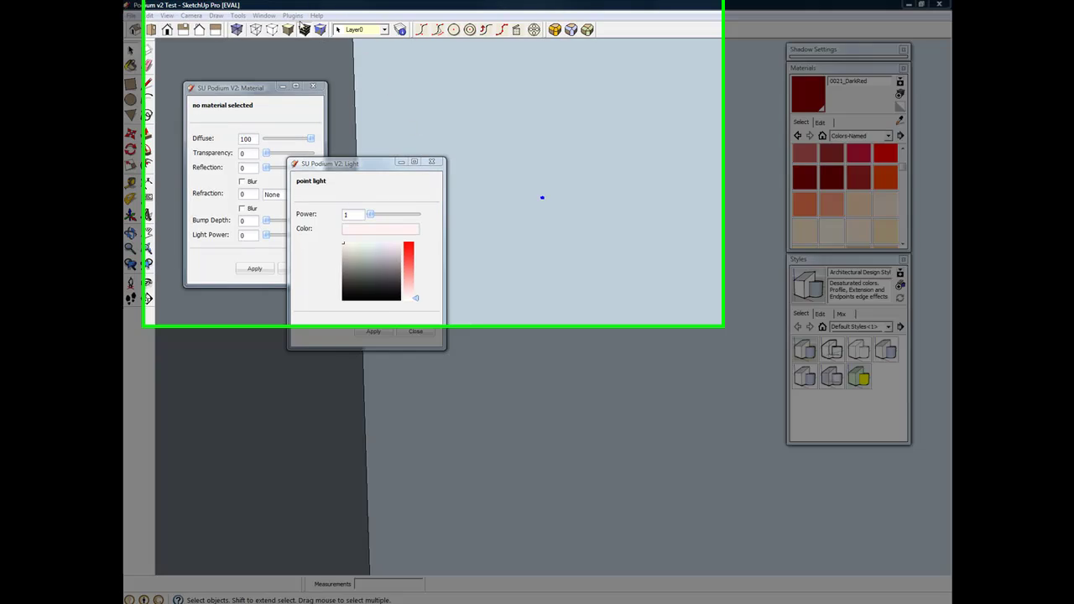
# - Render the box room scene with SU Podium V2's Render command
pyautogui.click(294, 15)
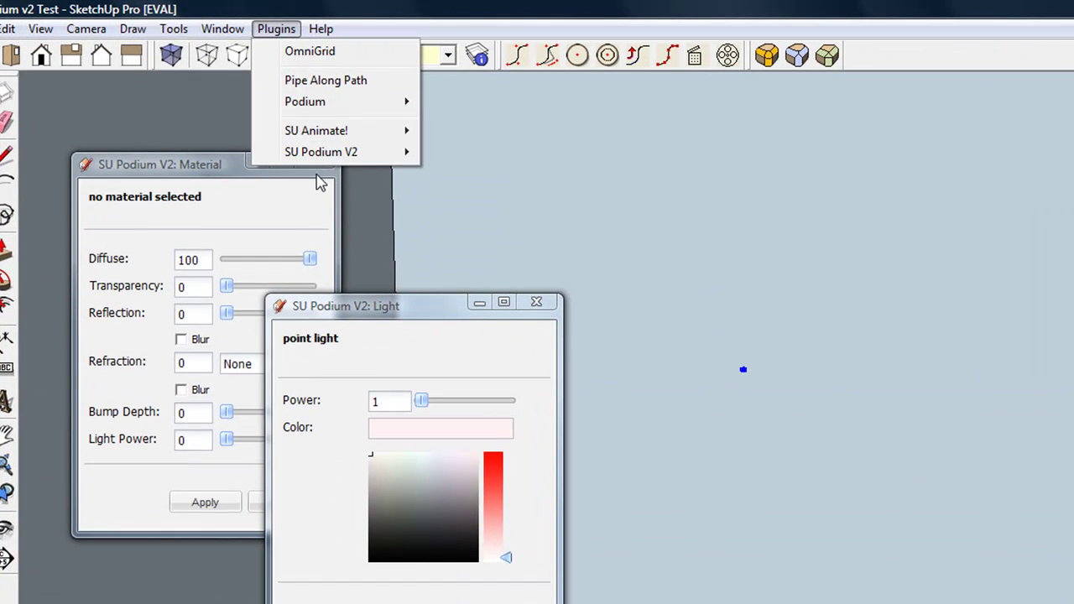
pyautogui.moveTo(340, 160)
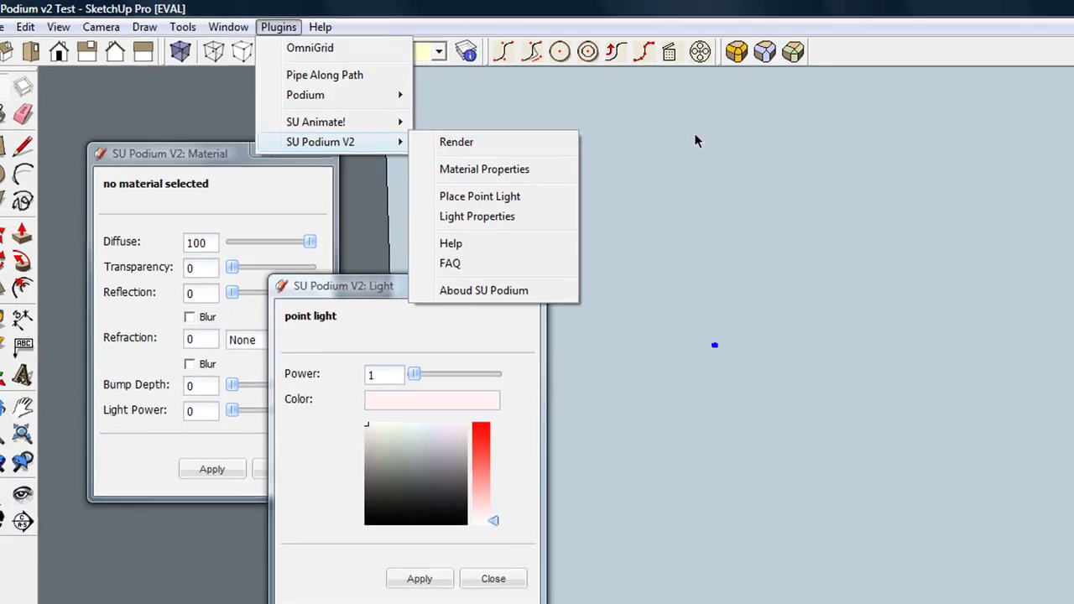
pyautogui.click(464, 154)
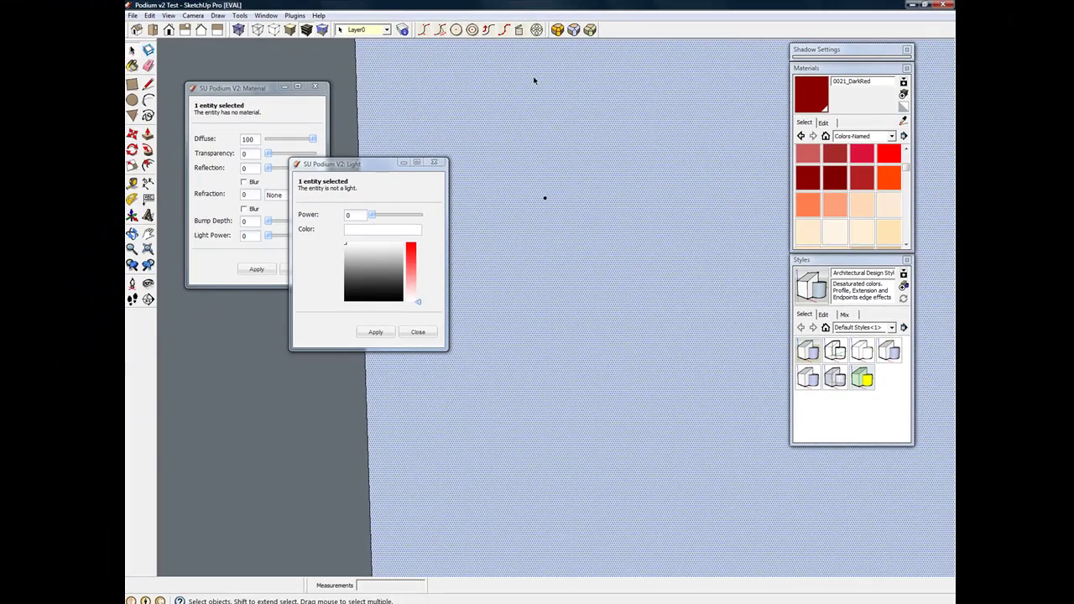